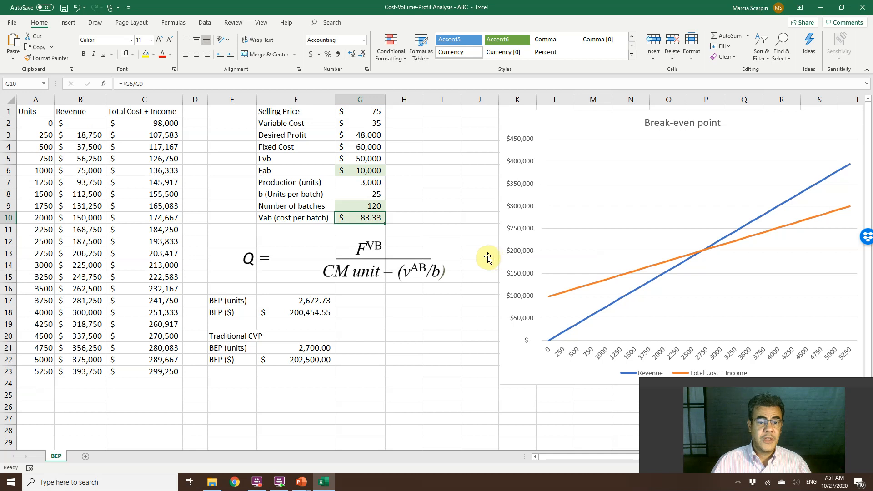
Set the Selling Price in G1 to 70.
left_click(373, 111)
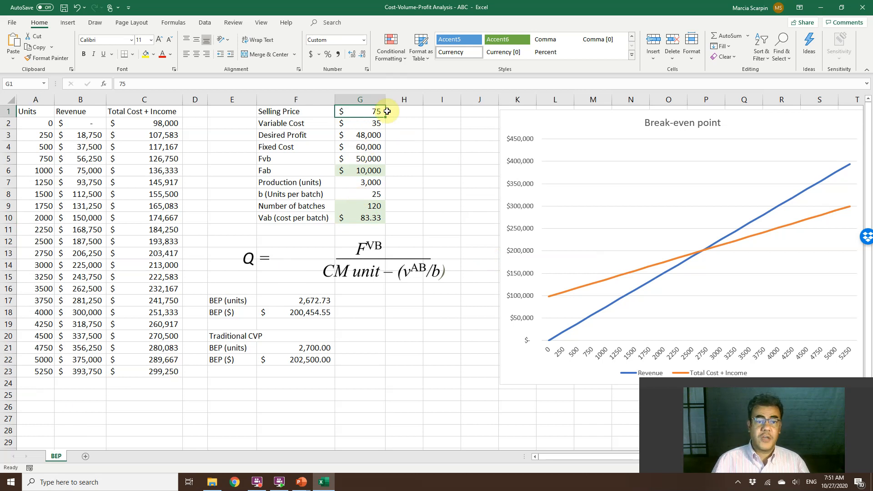
left_click(356, 135)
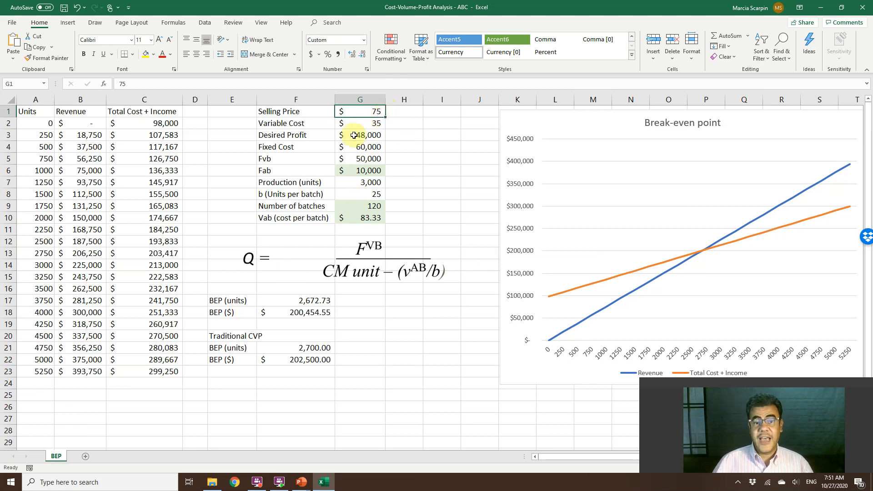
double_click(356, 134)
left_click(410, 149)
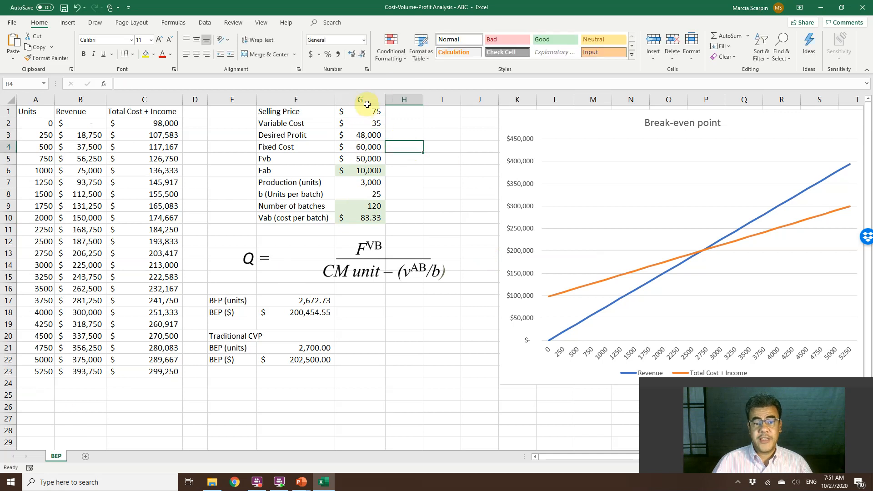
left_click(379, 111)
type("70")
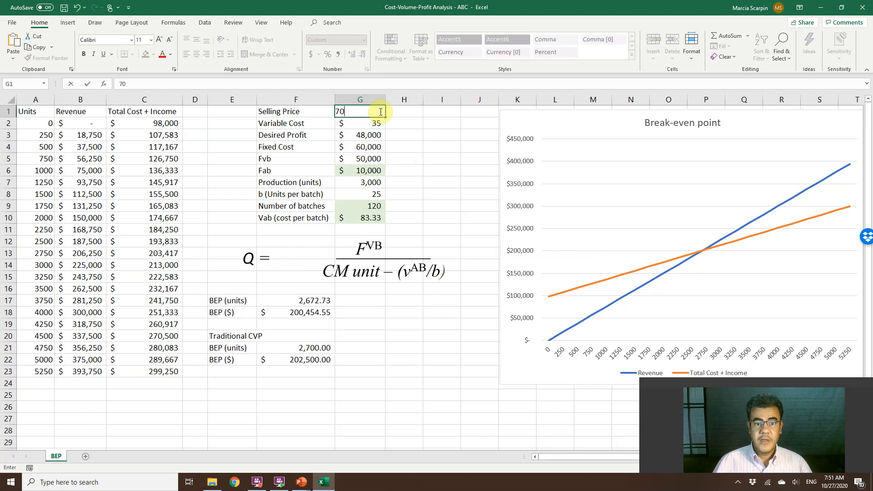
key("Return")
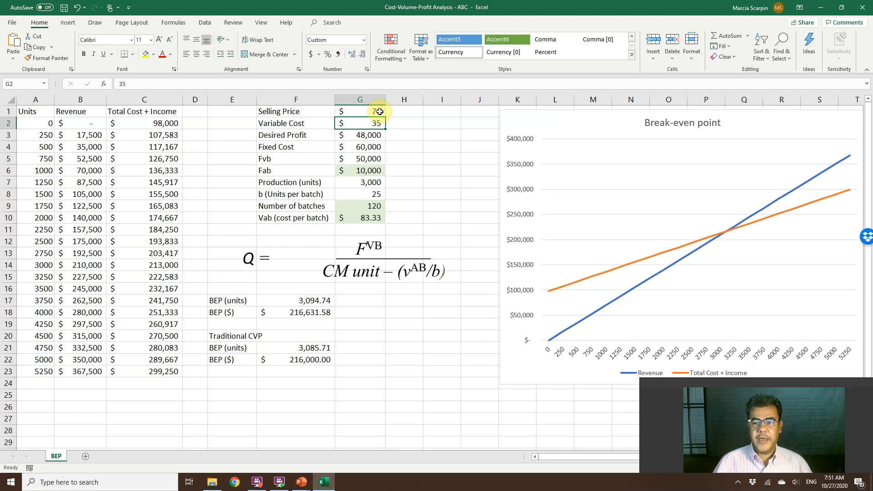
Set the Variable Cost in G2 to 28 and the Desired Profit in G3 to 50000.
type("38")
key("BackSpace")
key("BackSpace")
type("28")
key("Return")
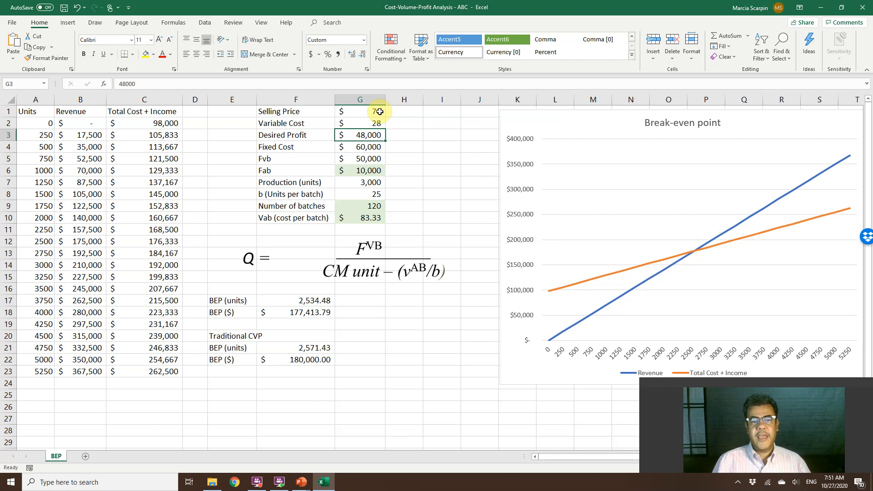
type("50000")
key("Return")
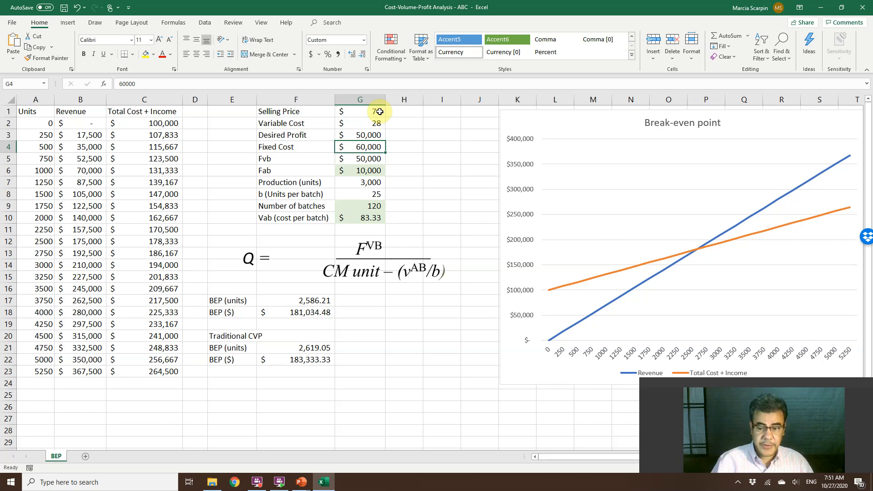
Examine the Fab formula in G6 and the fixed cost and Fvb cells it refers to.
key("Down")
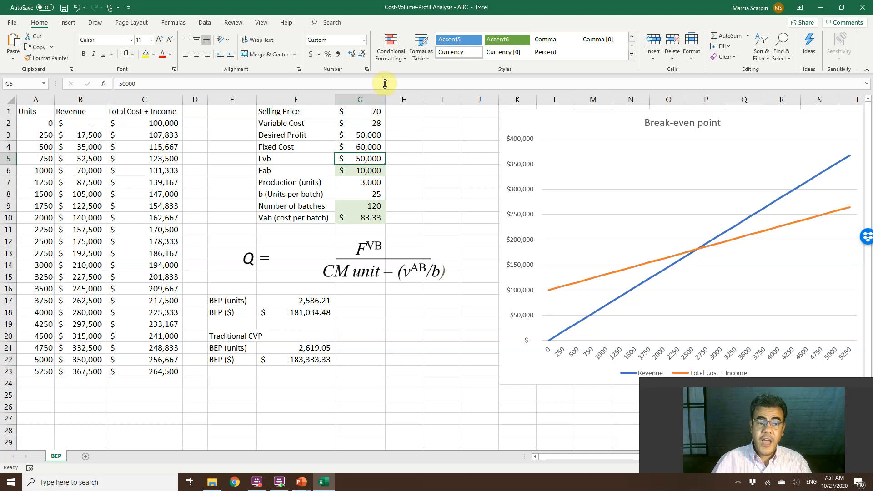
left_click(371, 168)
double_click(371, 168)
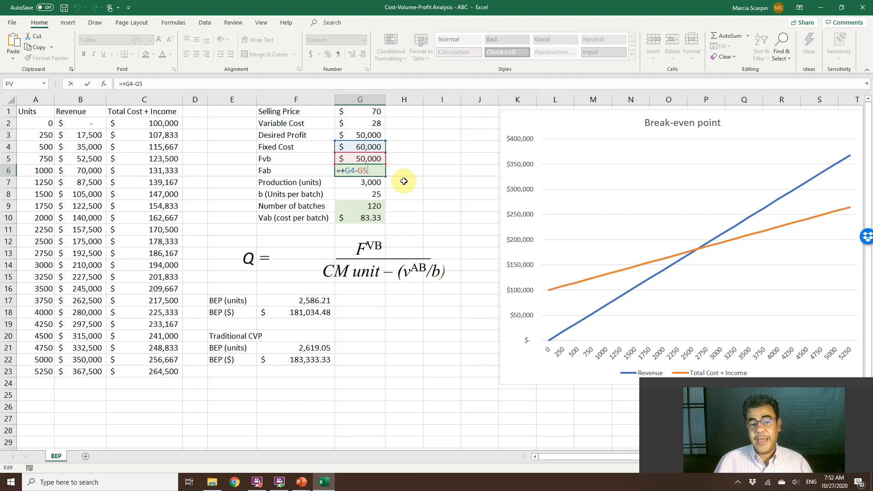
key("Return")
key("Up")
key("F2")
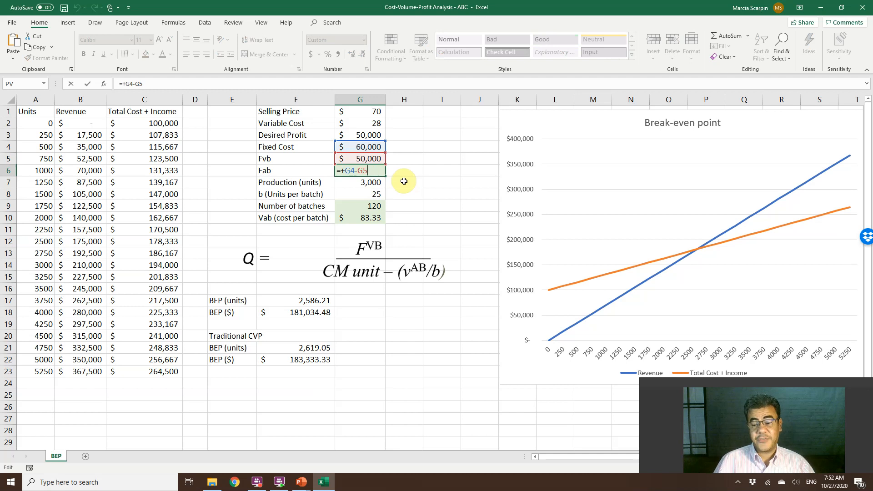
key("Return")
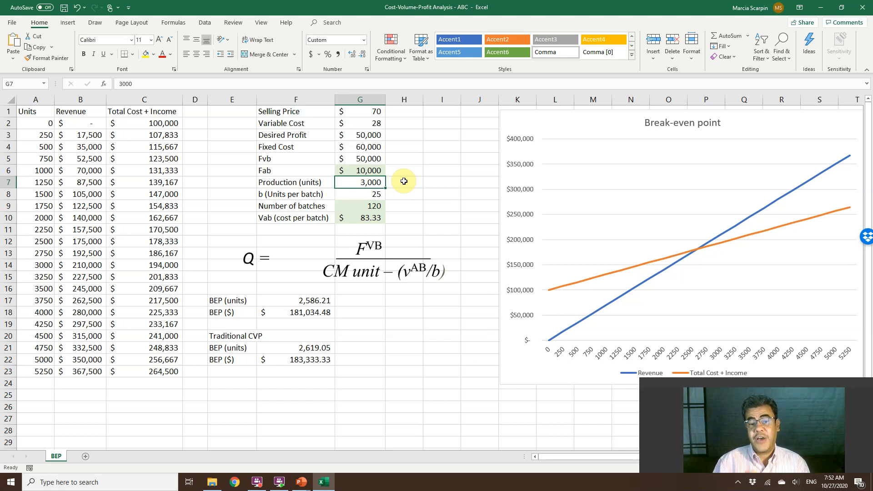
Review the formulas behind Number of batches, Fab and Vab (cost per batch) in column G.
key("Down")
key("Down")
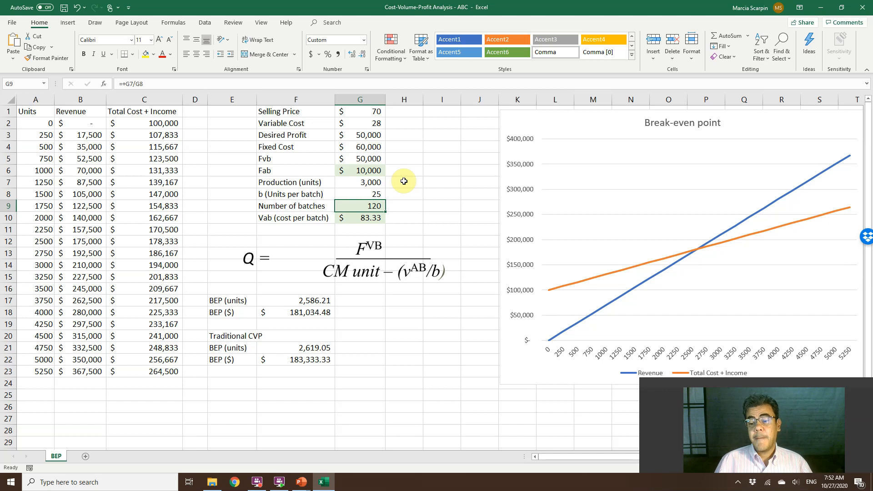
left_click(368, 172)
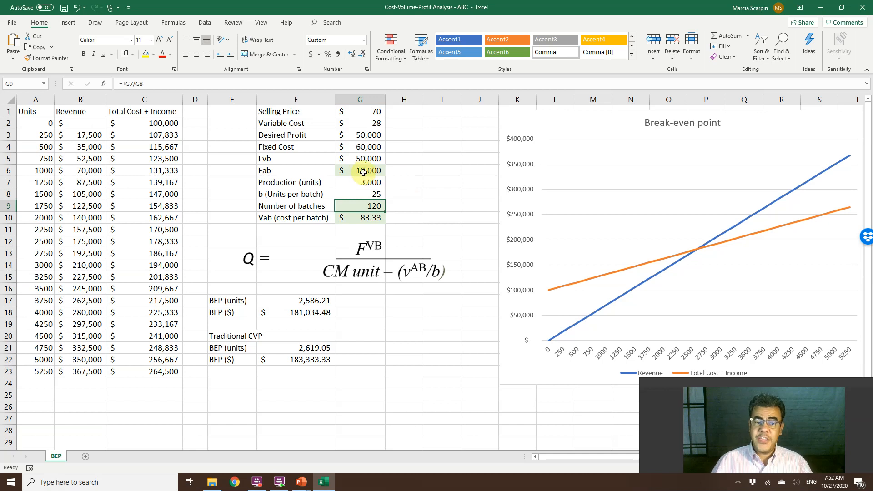
double_click(367, 171)
key("Escape")
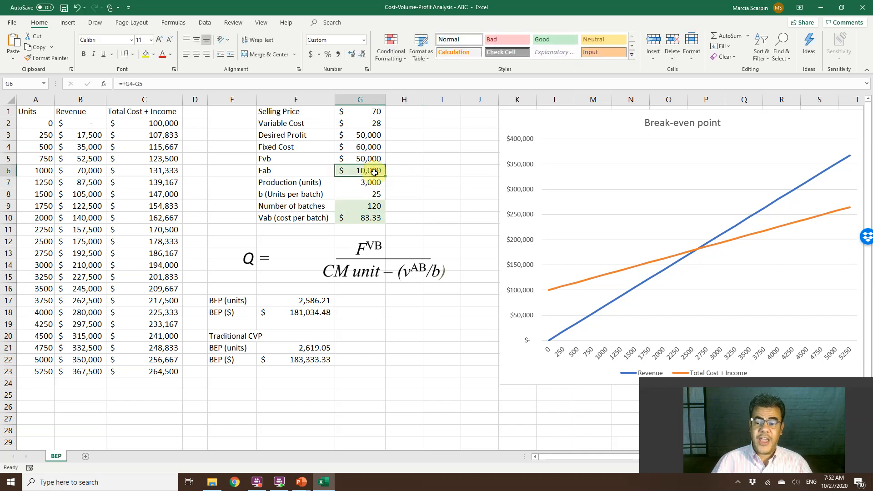
left_click(362, 208)
left_click(360, 218)
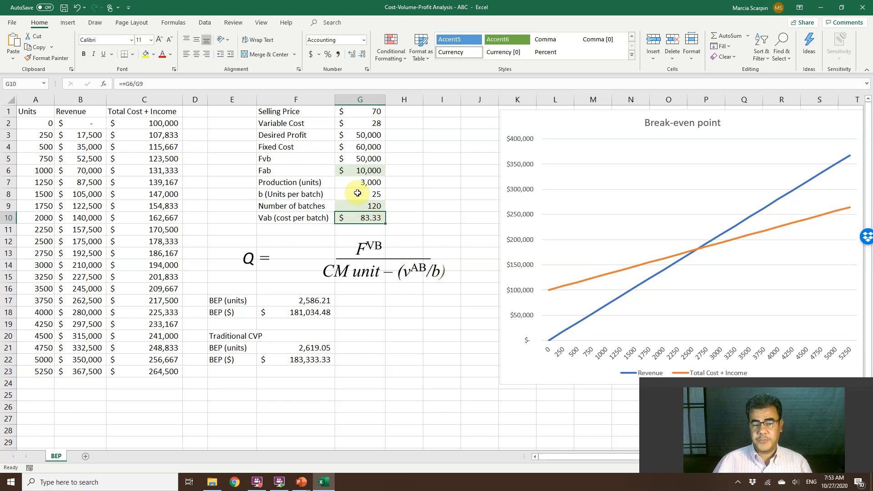
Clear the BEP (units) cell F17 and start its new formula with the numerator +(G5+G3)/, adding Fvb and Desired Profit.
left_click(296, 294)
left_click(297, 299)
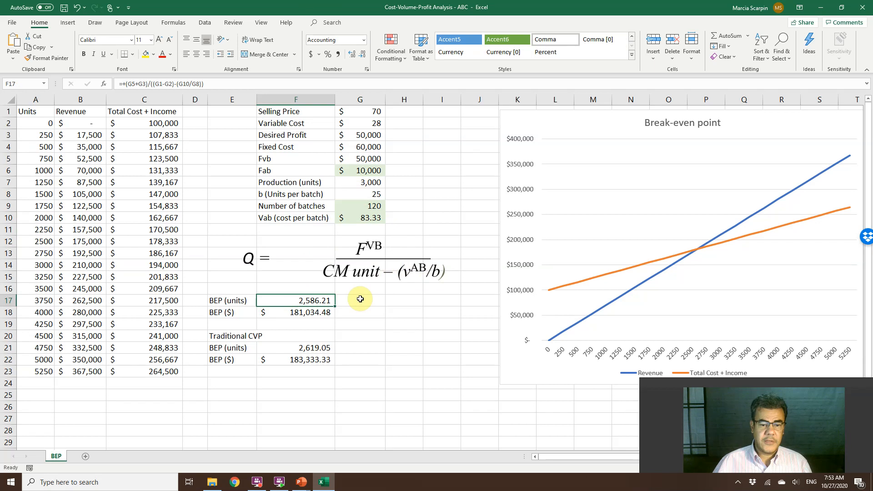
key("Delete")
type("+")
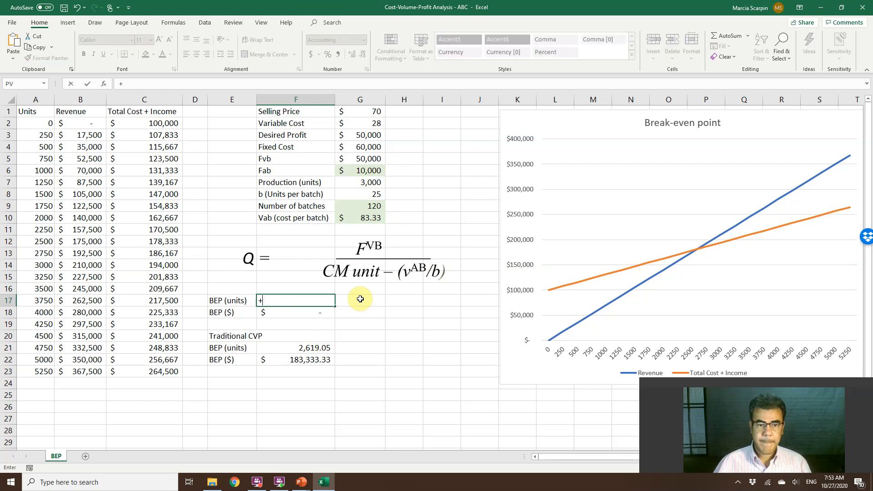
type("(")
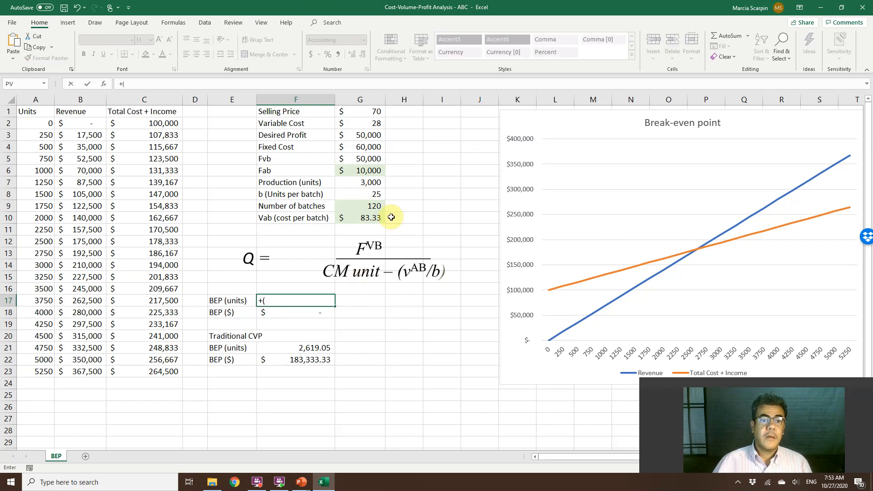
left_click(365, 159)
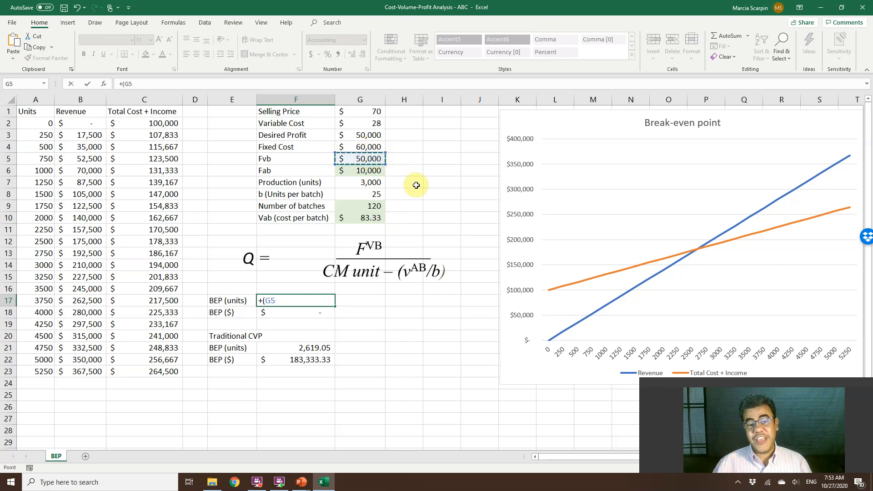
type("+")
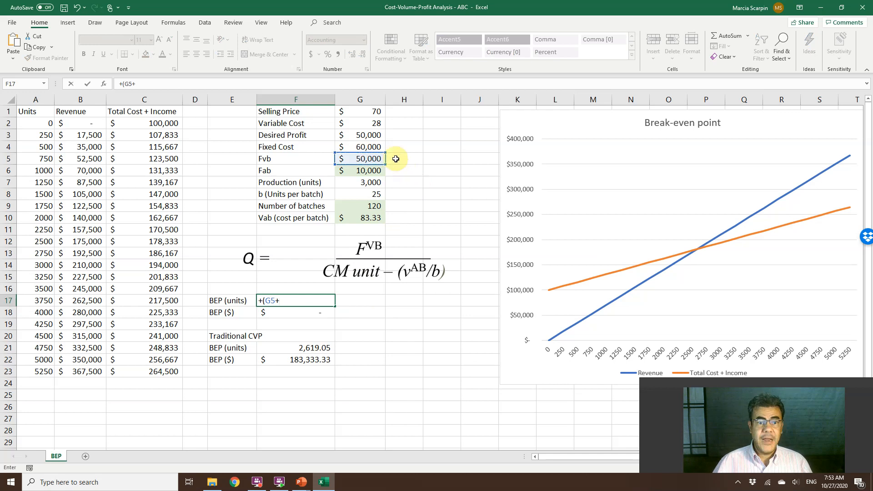
left_click(364, 135)
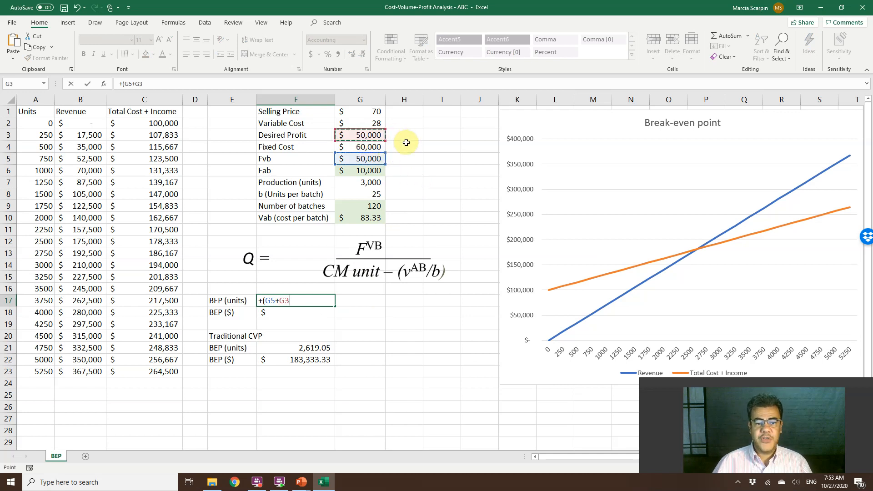
type(")/")
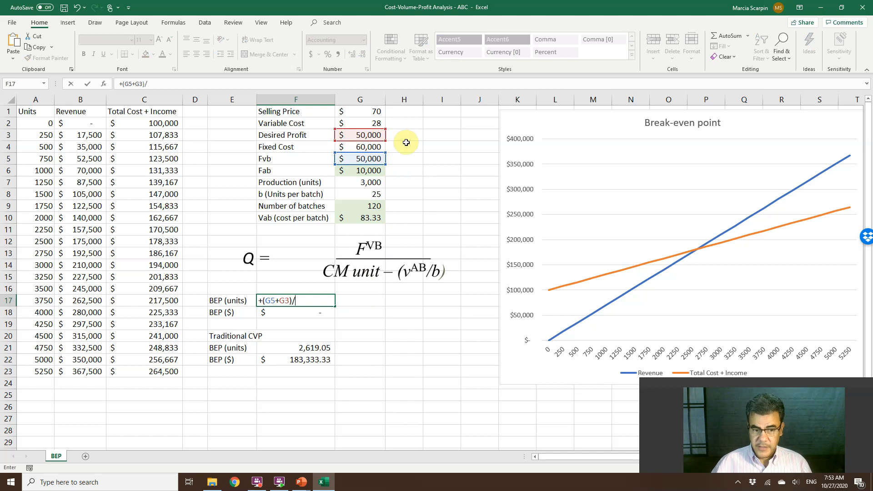
type("((")
Complete the F17 formula with the denominator ((G1-G2)-(G10/G8)), the unit contribution margin less batch cost per unit.
left_click(369, 115)
type("-")
left_click(370, 123)
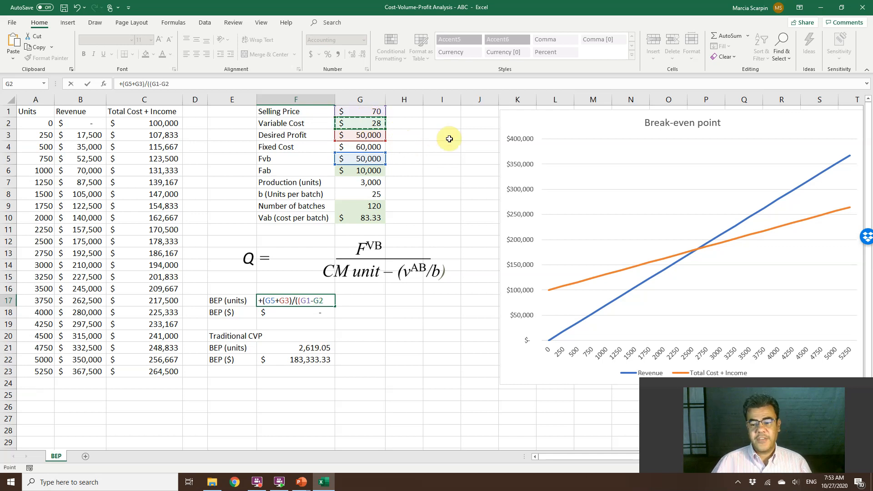
type(")-(")
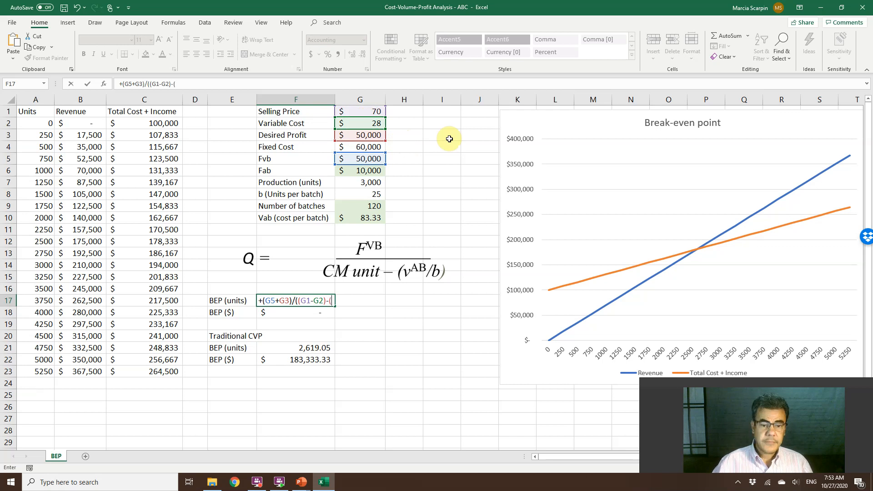
left_click(365, 218)
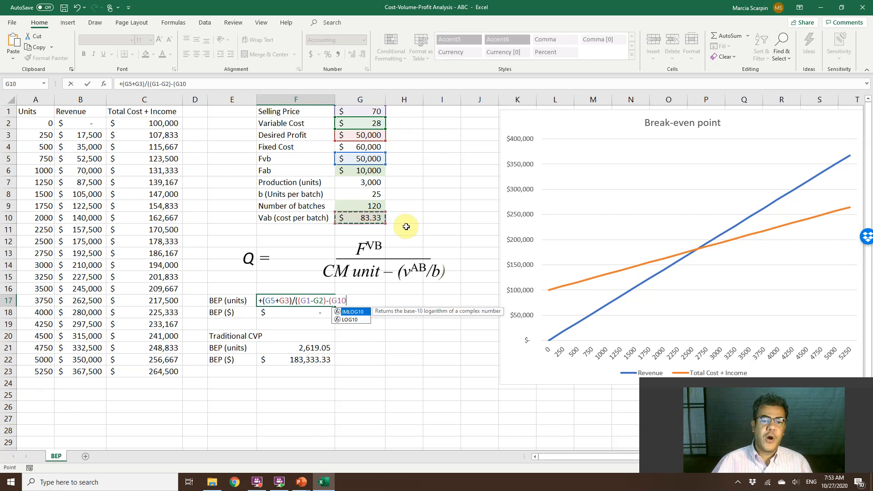
type("/")
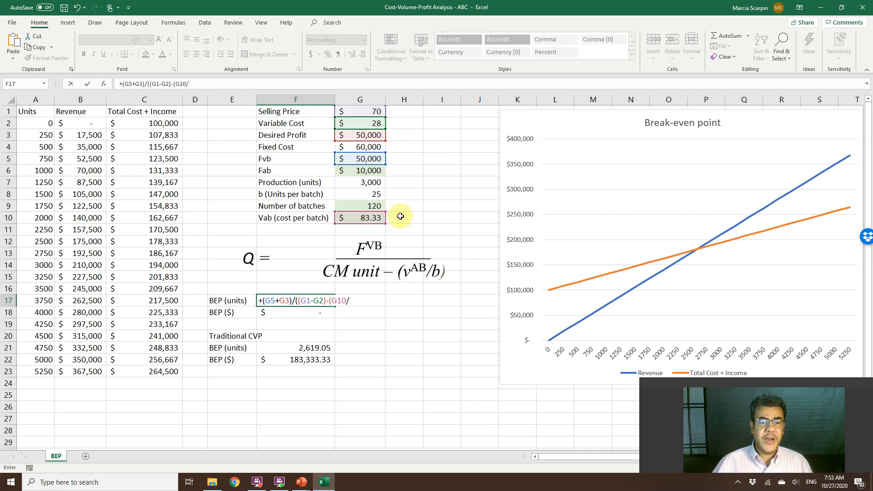
left_click(369, 198)
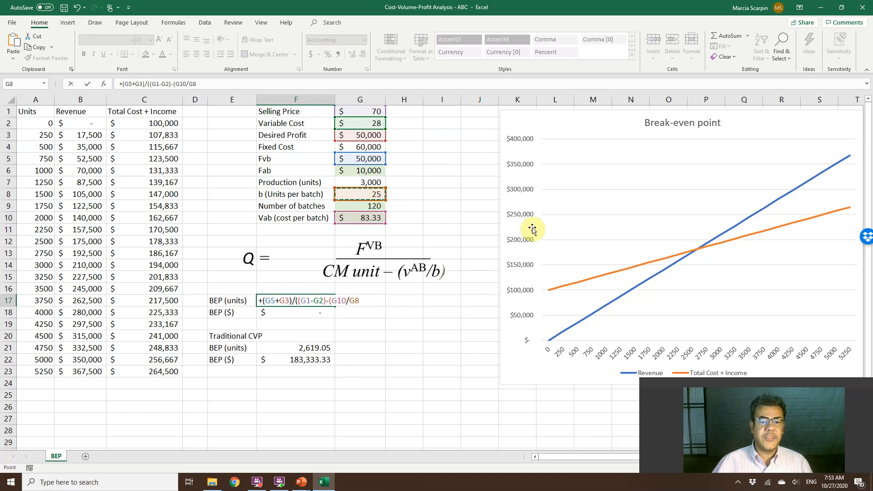
type("))")
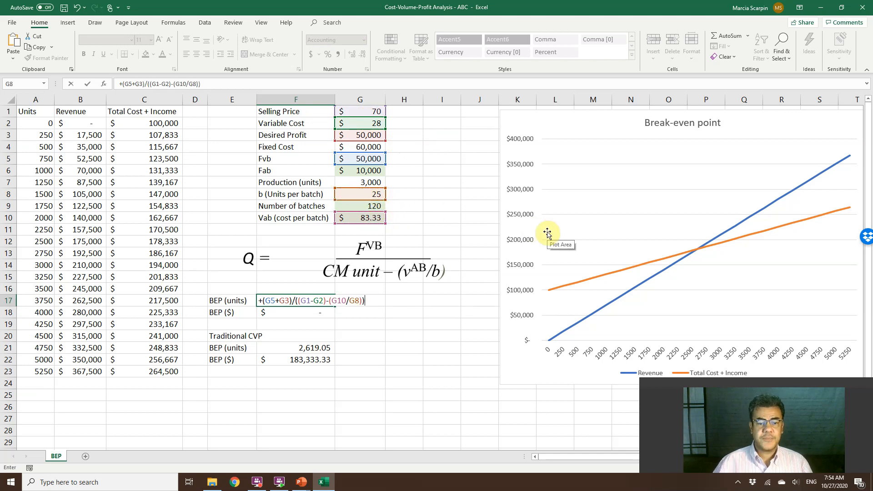
key("Return")
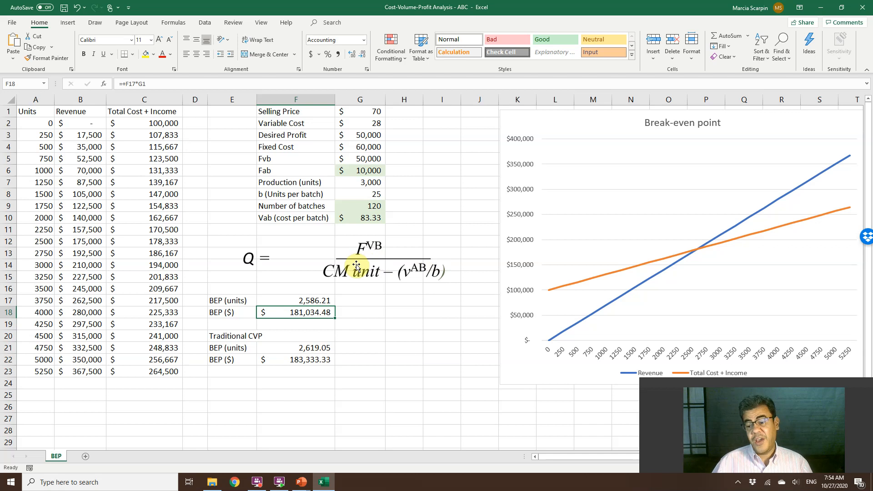
Inspect the BEP ($) formula in F18 and clear the Traditional CVP formulas in F21:F22.
key("F2")
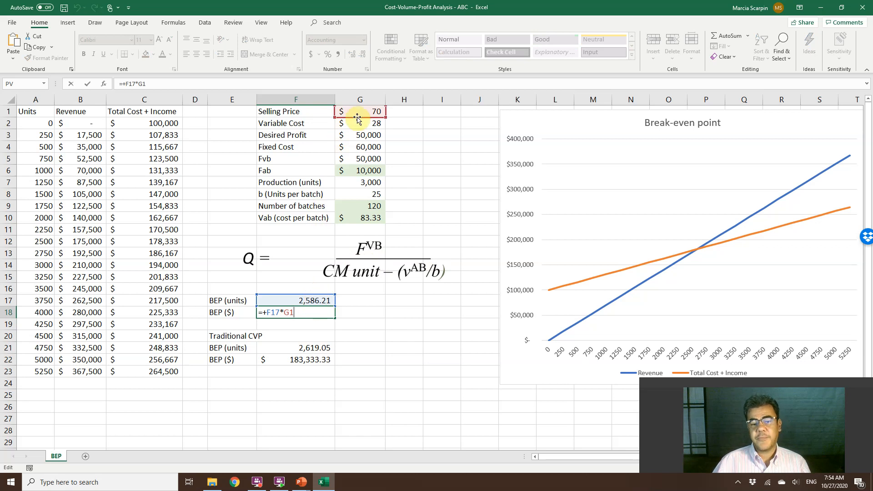
key("ctrl+Return")
left_click(302, 349)
left_click(305, 358)
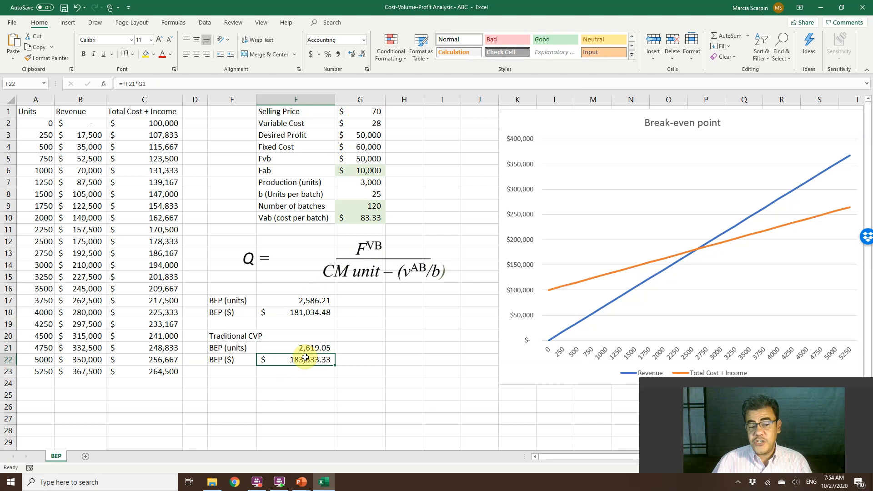
left_click(305, 358, "shift")
key("Delete")
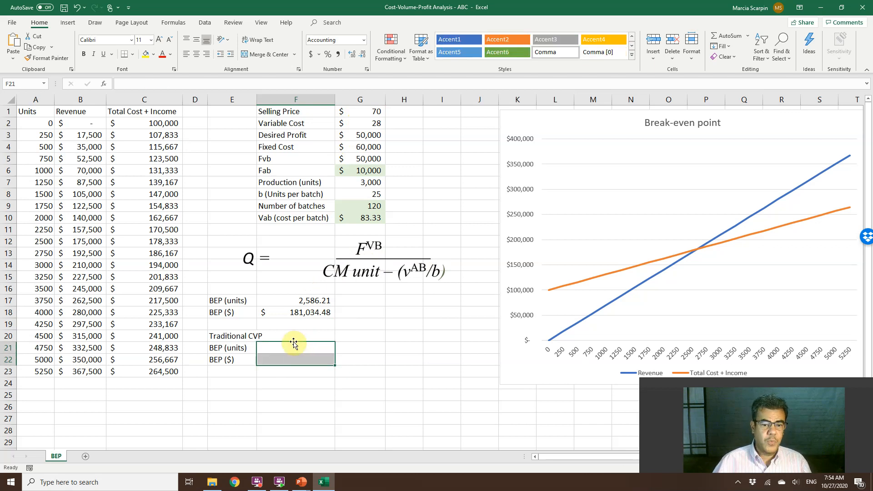
Start the Traditional CVP BEP (units) formula in F21 with the numerator +(G4+G3)/, adding Fixed Cost and Desired Profit.
left_click(293, 346)
type("+(")
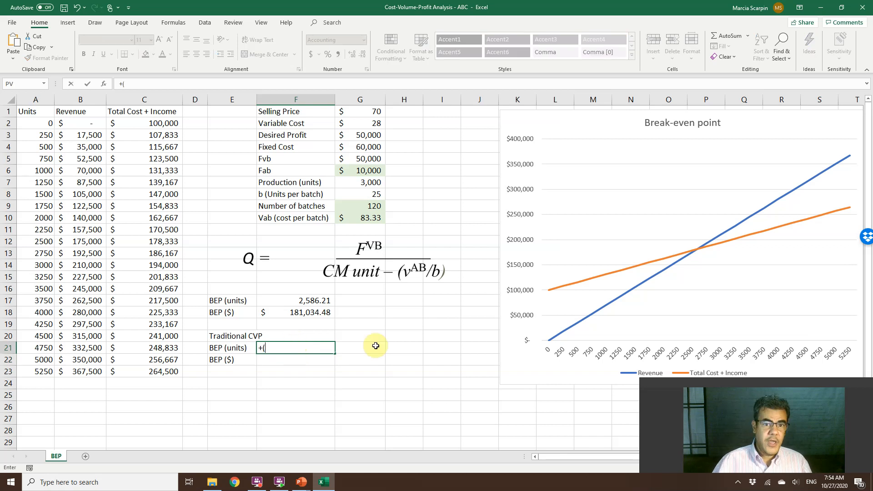
left_click(356, 147)
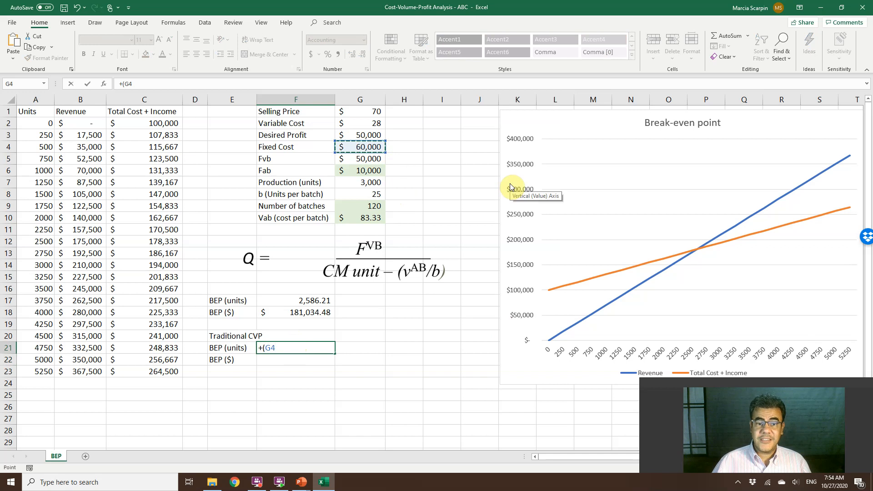
type("+")
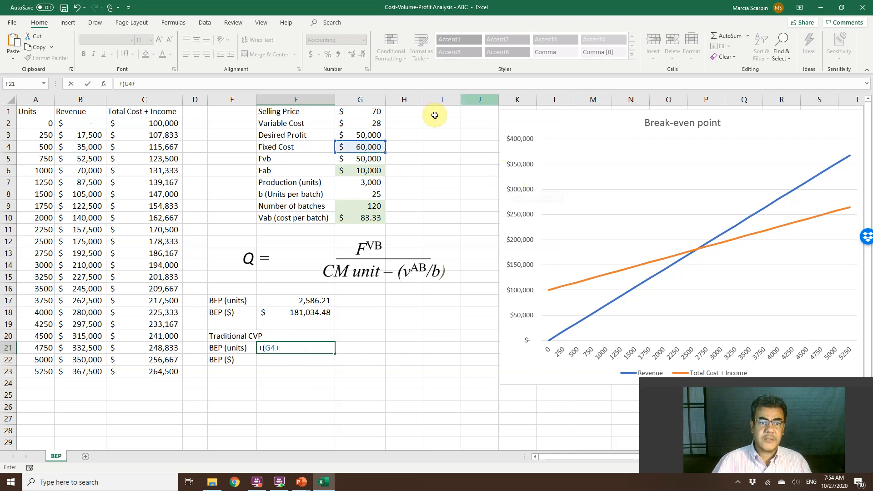
left_click(373, 132)
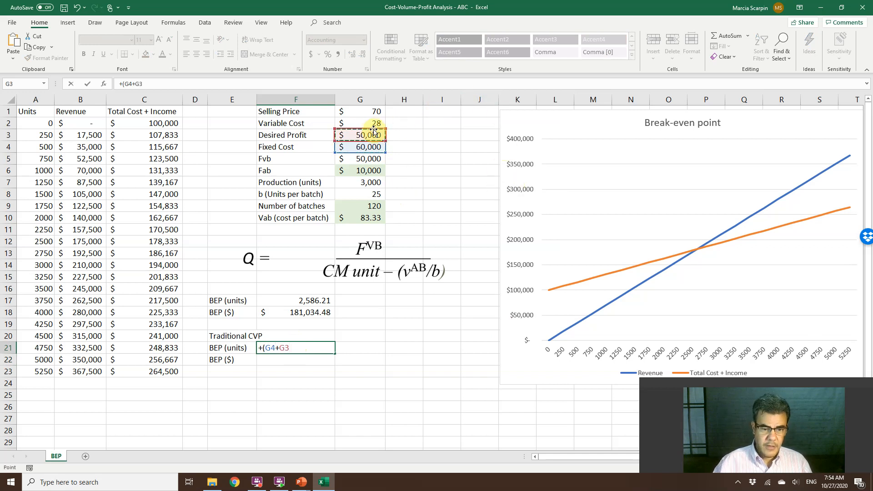
type(")/(")
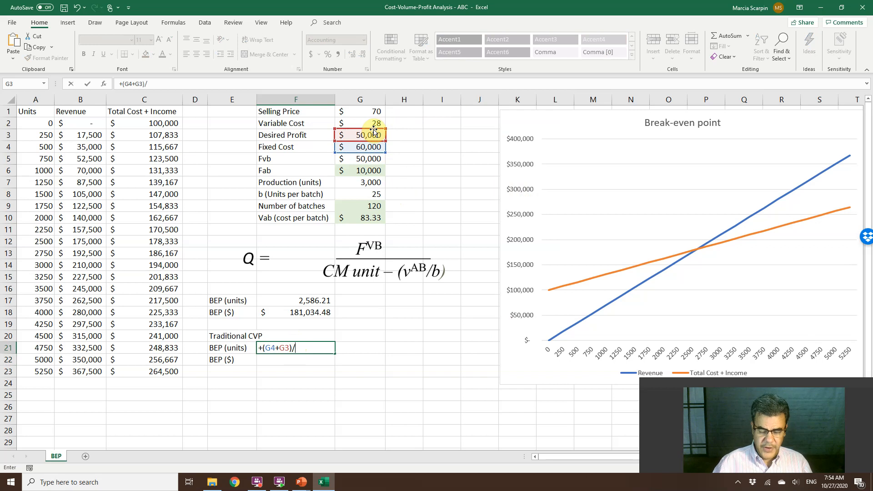
Complete the F21 formula with the denominator (G1-G2), Selling Price minus Variable Cost.
left_click(370, 114)
type("-")
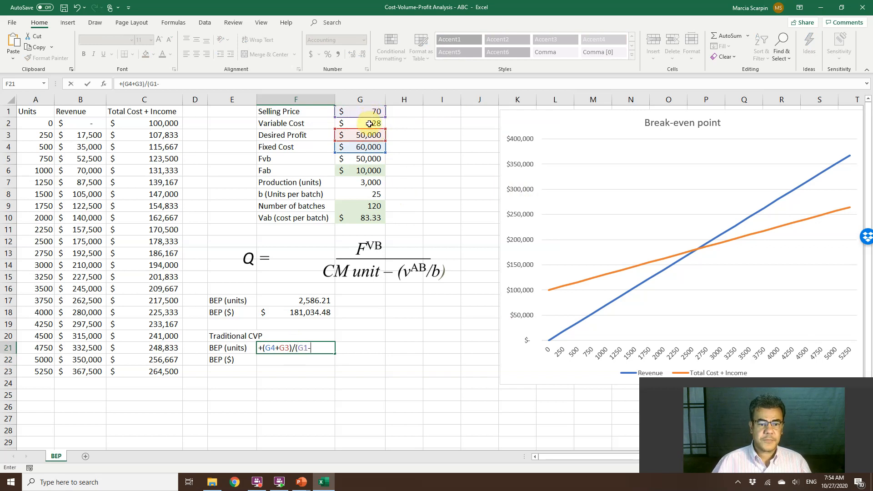
left_click(369, 124)
type(")")
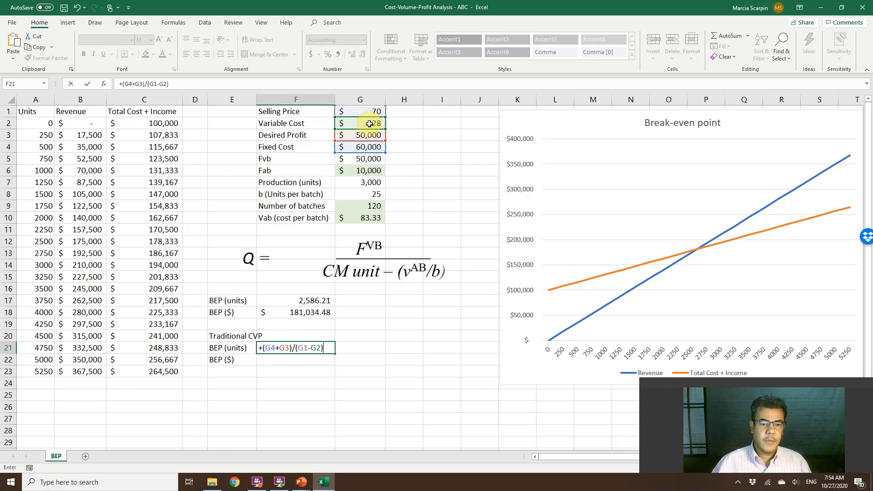
key("Return")
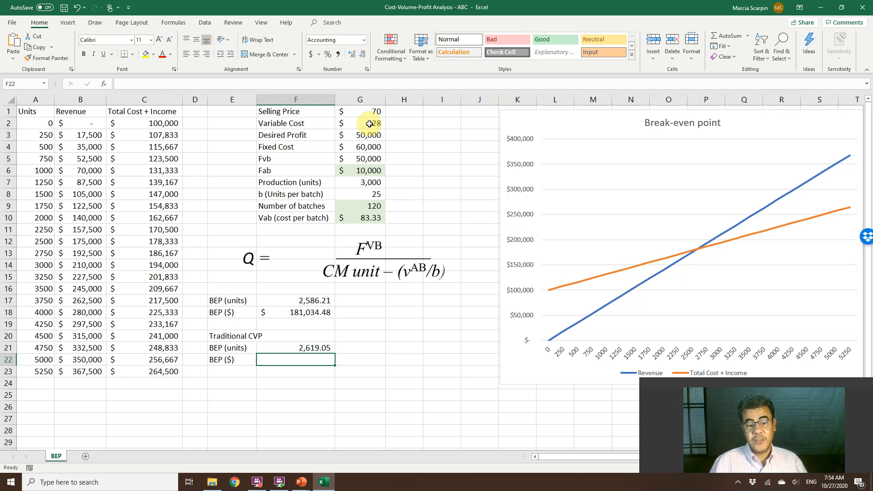
Enter the Traditional CVP BEP ($) formula +F21*G1 in F22, multiplying break-even units by Selling Price.
type("+")
key("Up")
type("*")
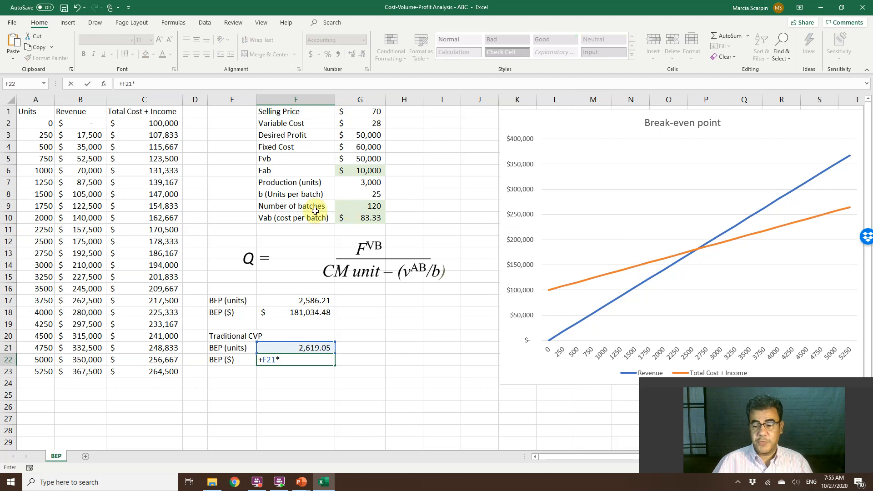
left_click(376, 113)
key("Return")
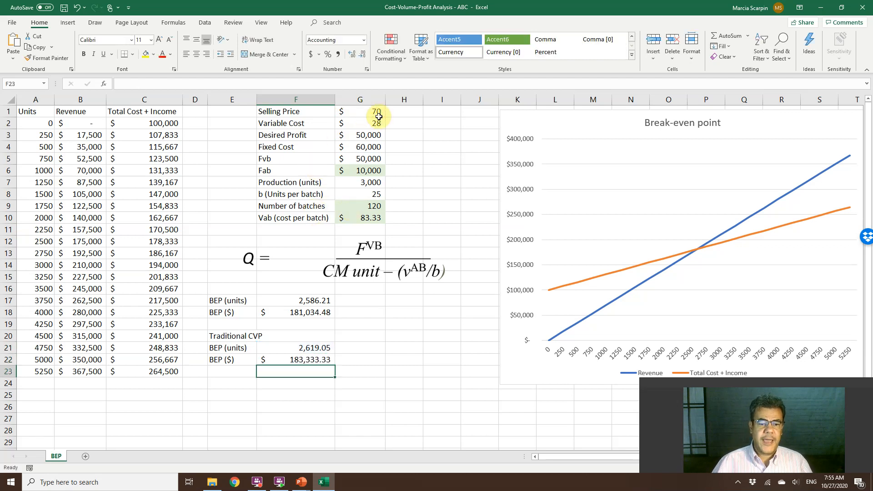
Review the activity-based BEP formulas in F17 and F18 and the Fab formula in G6 against the Traditional CVP results.
left_click(316, 299)
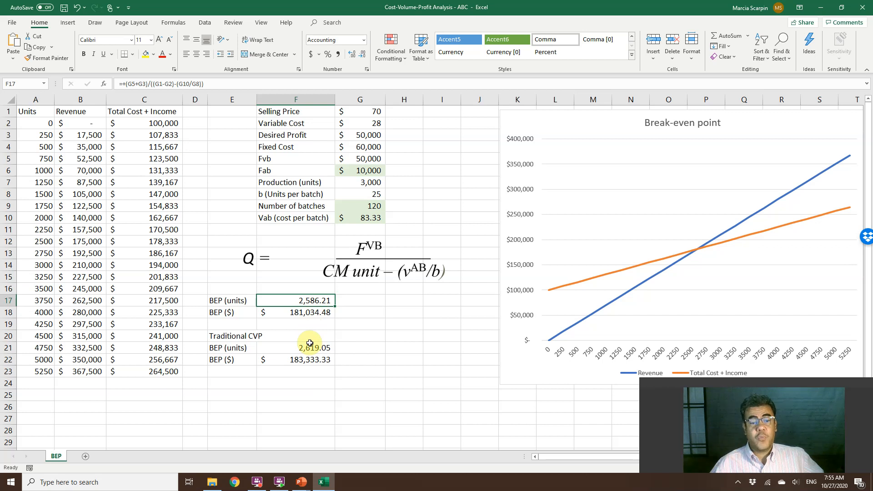
left_click(366, 173)
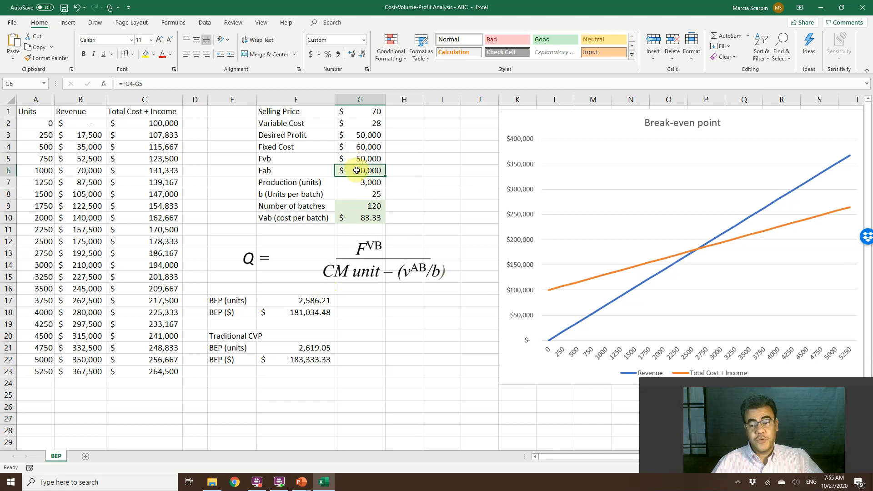
left_click_drag(319, 297, 314, 311)
left_click(318, 310)
left_click(313, 312)
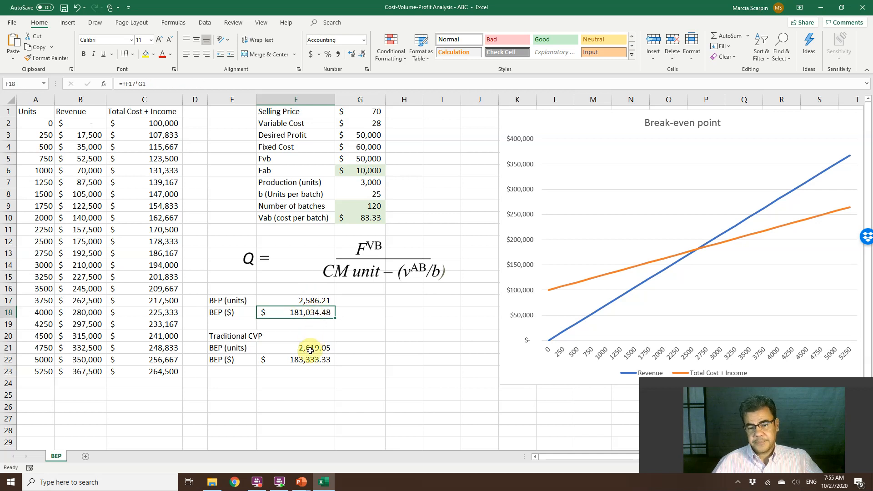